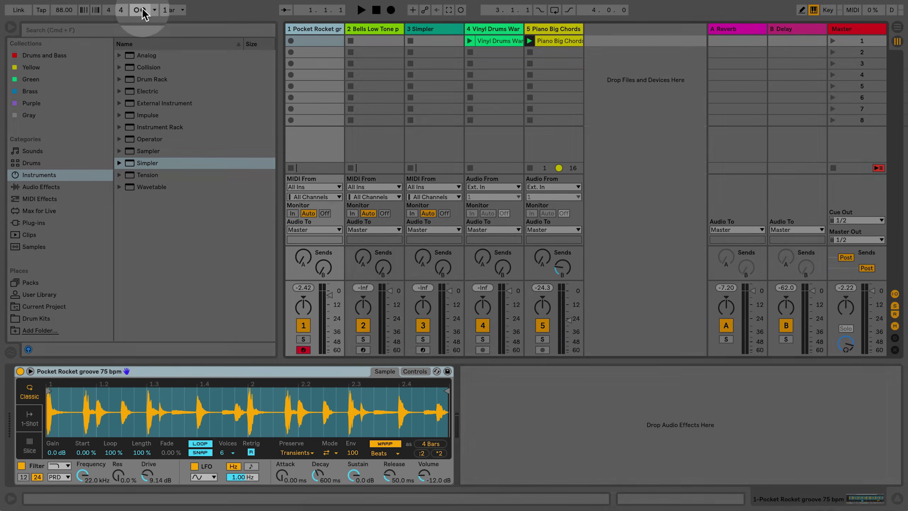
# Step: Enable the metronome and play the groove at faster tempos, ending back at 88 BPM
pyautogui.click(140, 10)
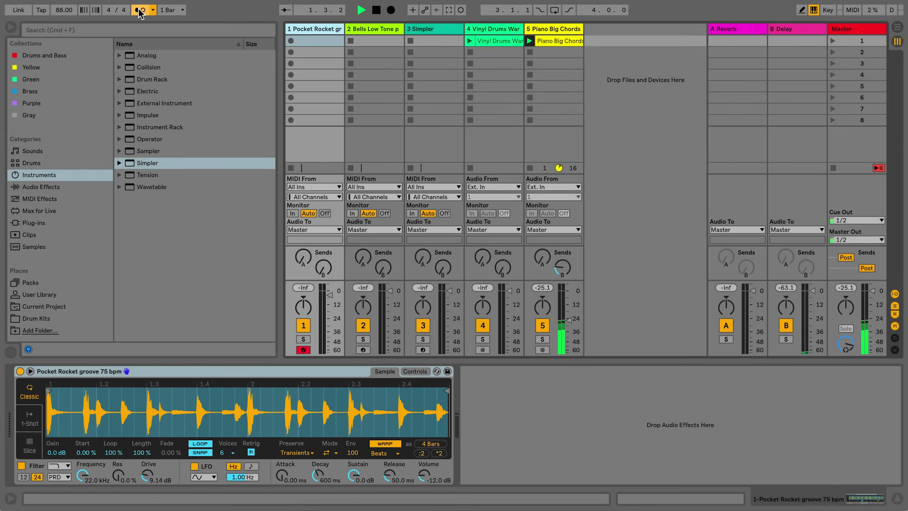
pyautogui.press('a')
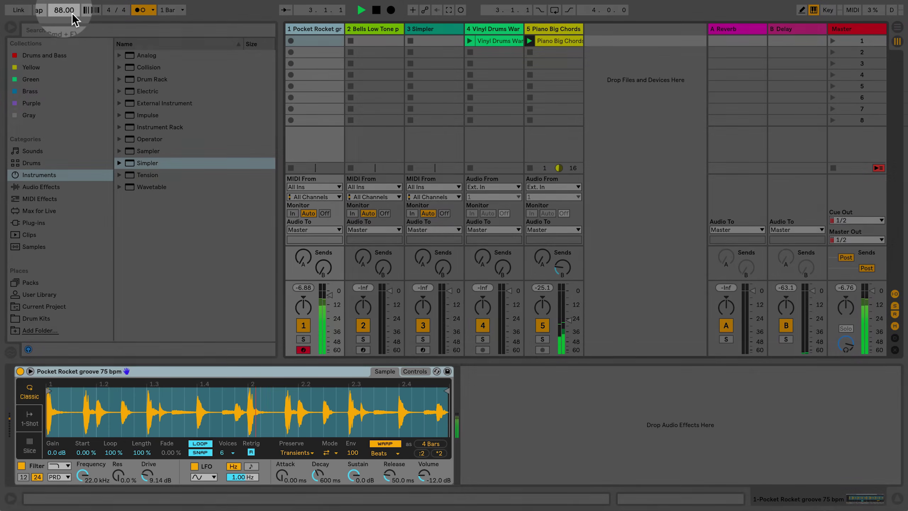
pyautogui.moveTo(73, 14)
pyautogui.mouseDown()
pyautogui.moveTo(74, 0)
pyautogui.moveTo(73, 12)
pyautogui.mouseUp()
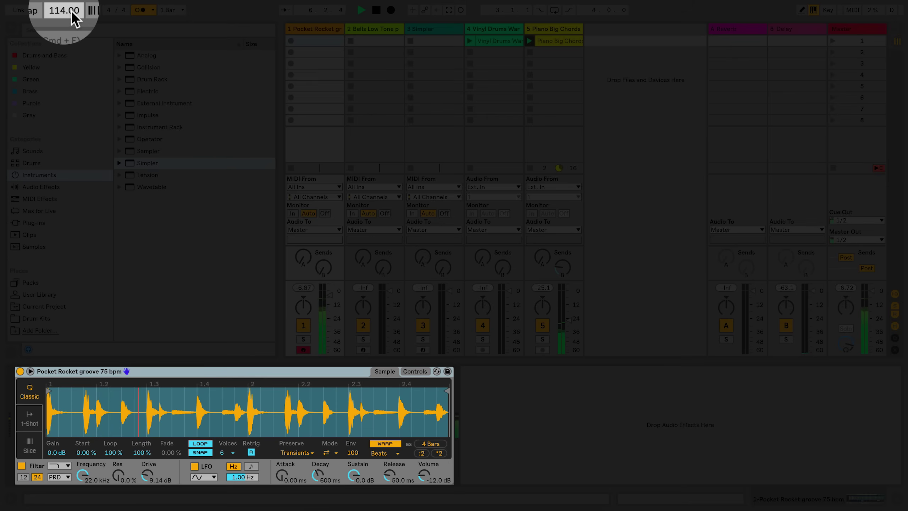
pyautogui.press('Up')
pyautogui.press('Up')
pyautogui.press('Up')
pyautogui.press('Up')
pyautogui.press('Down')
pyautogui.press('Down')
pyautogui.press('Down')
pyautogui.press('Down')
pyautogui.press('Down')
pyautogui.press('Down')
pyautogui.press('Down')
pyautogui.press('Down')
pyautogui.press('Down')
pyautogui.press('Down')
pyautogui.press('Down')
pyautogui.press('Down')
pyautogui.press('Down')
pyautogui.press('Down')
pyautogui.press('Down')
pyautogui.press('Down')
pyautogui.press('Down')
pyautogui.press('Down')
pyautogui.press('Down')
pyautogui.press('Down')
pyautogui.press('Down')
pyautogui.press('Down')
pyautogui.press('Down')
pyautogui.press('Down')
pyautogui.press('Down')
pyautogui.press('Down')
pyautogui.press('Down')
pyautogui.press('Down')
pyautogui.press('Down')
pyautogui.press('Down')
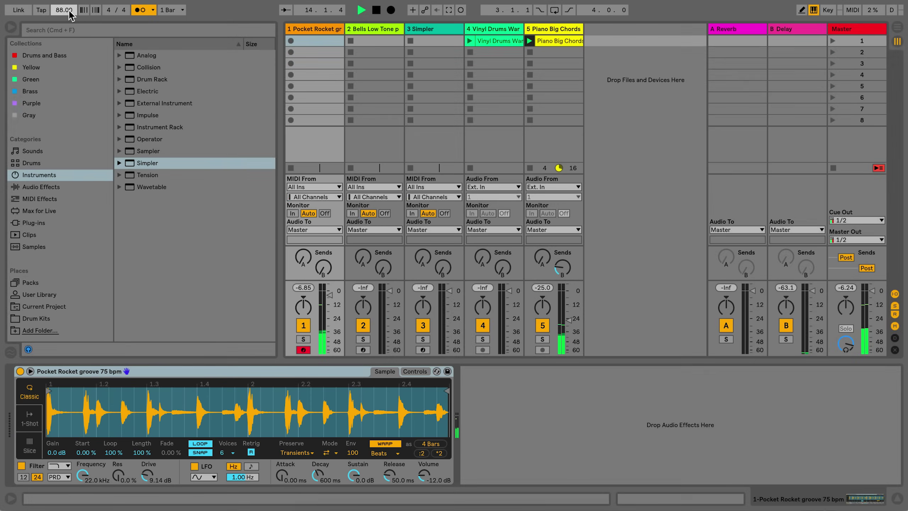
# Step: Play the drum sample from the computer keyboard, stop, then select the Bells Low Tone track
pyautogui.press('space')
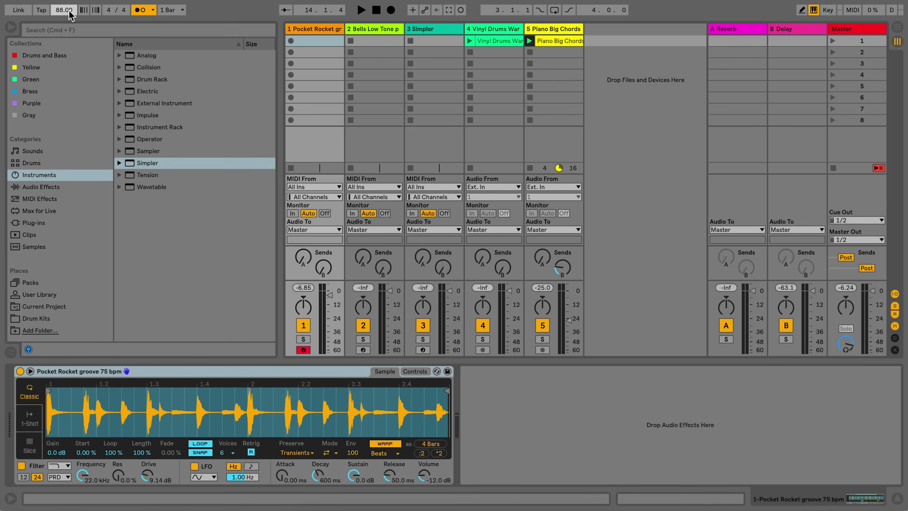
pyautogui.press('space')
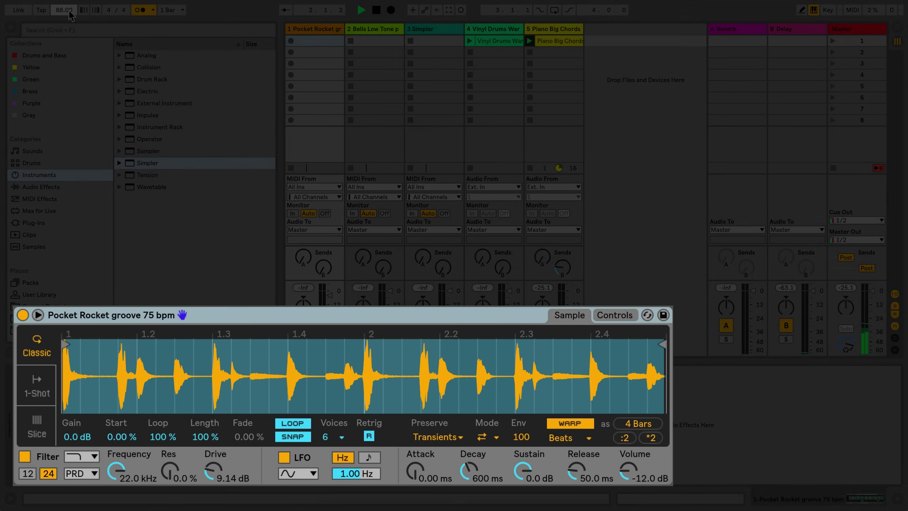
pyautogui.press('z')
pyautogui.press('a')
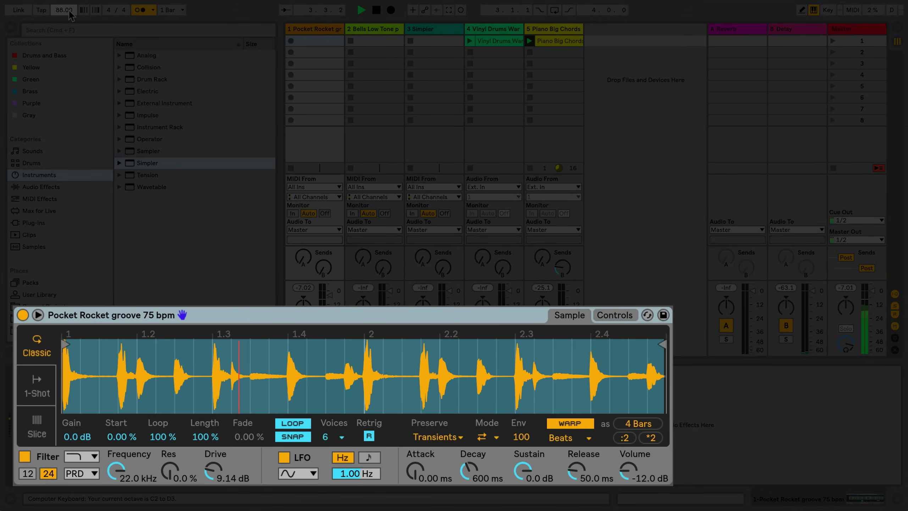
pyautogui.press('a')
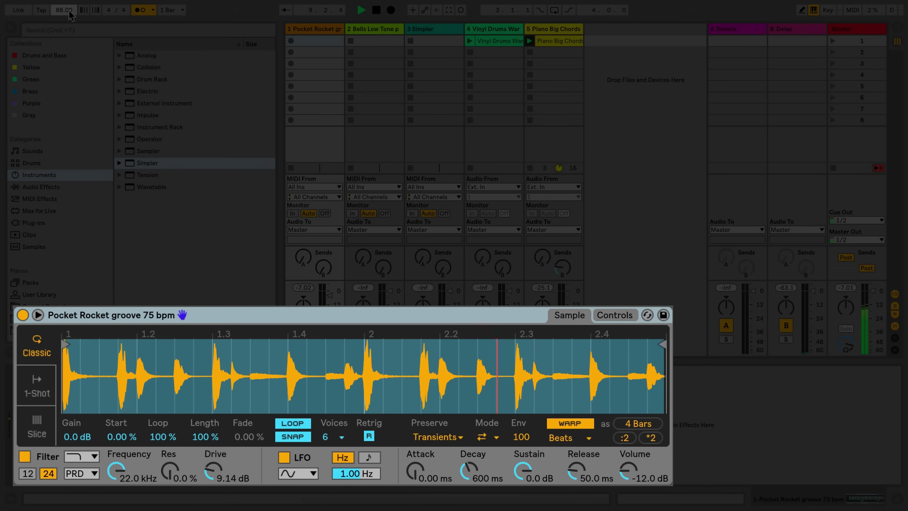
pyautogui.press('space')
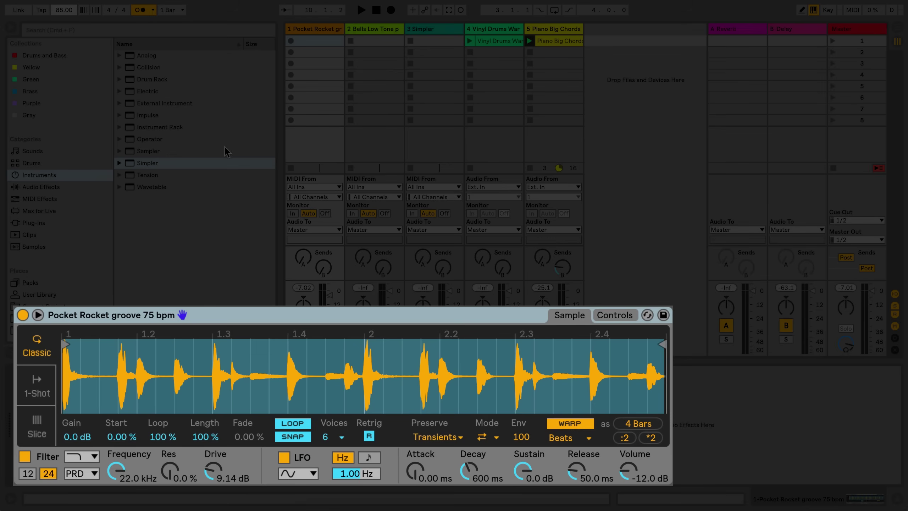
pyautogui.press('Right')
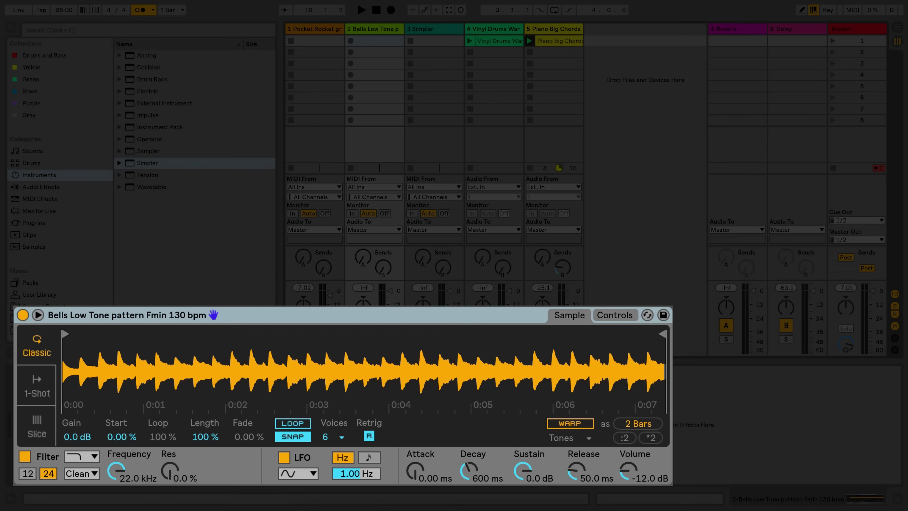
pyautogui.press('a')
pyautogui.press('a')
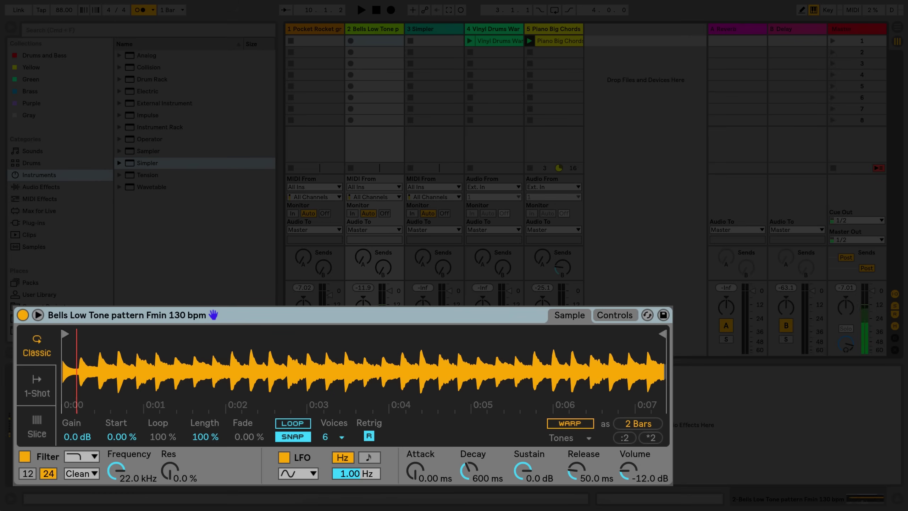
# Step: Turn on Warp for the Bells Low Tone sample in Simpler and play it
pyautogui.click(559, 423)
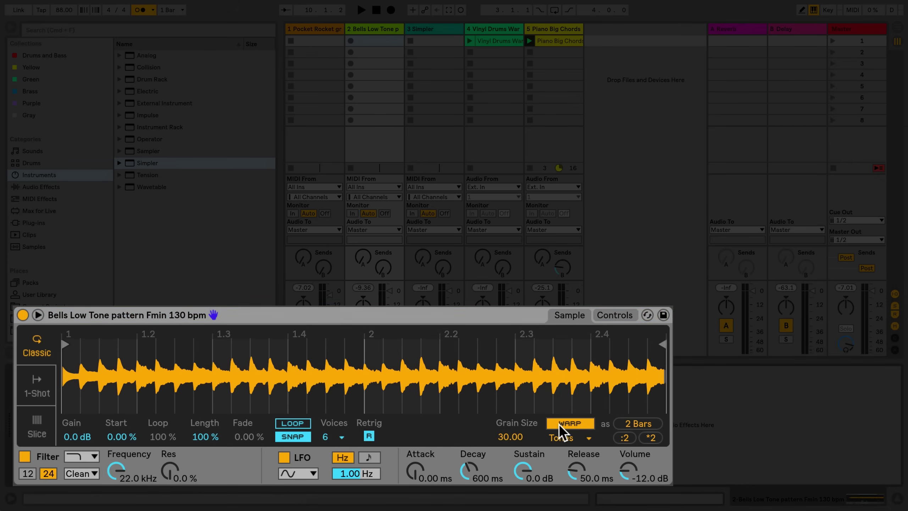
pyautogui.press('a')
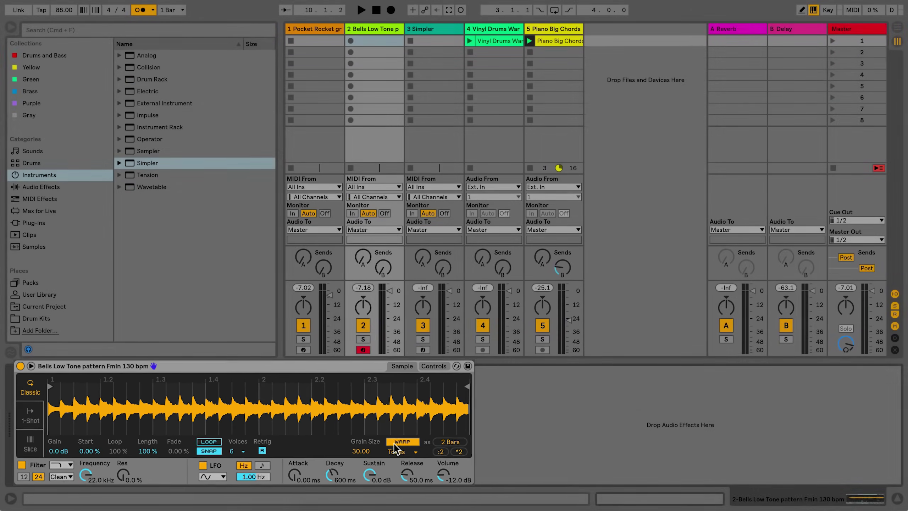
# Step: Stop Piano Big Chords, open the Vinyl Drums Warping clip's waveform, and play it once
pyautogui.click(530, 168)
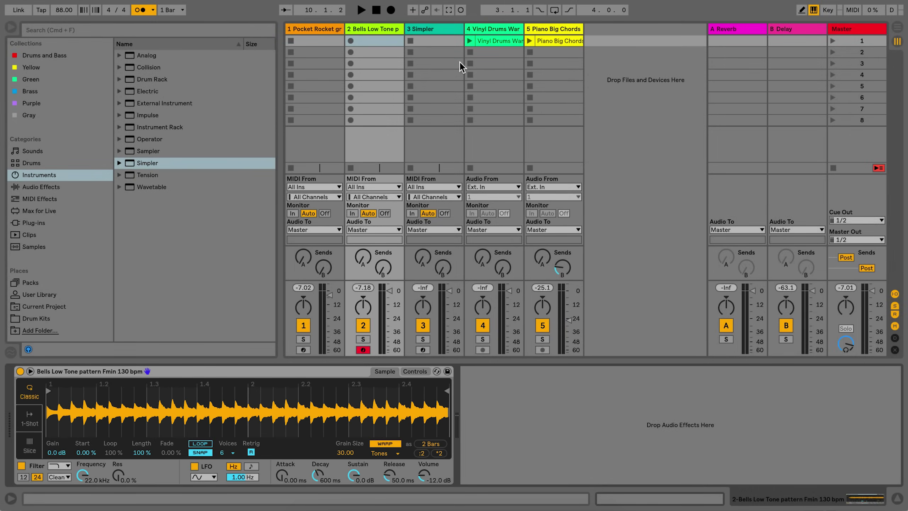
pyautogui.click(479, 40)
pyautogui.doubleClick(479, 40)
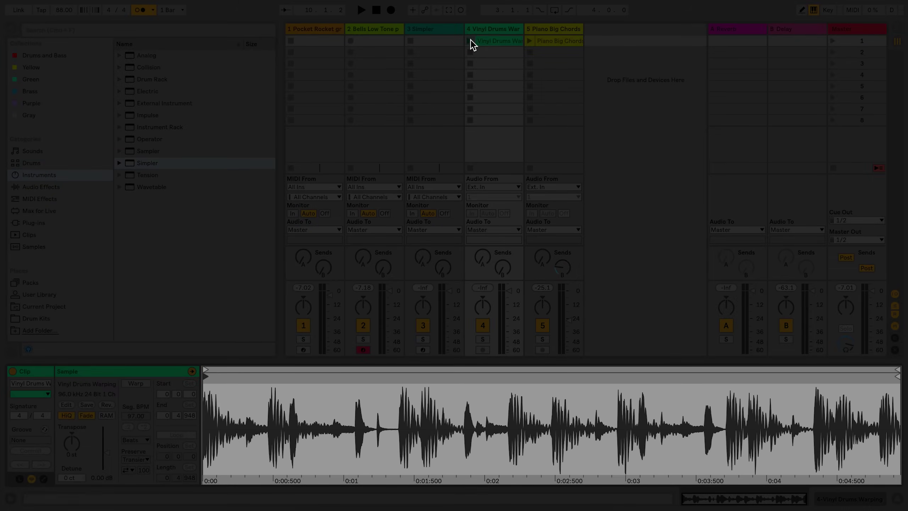
pyautogui.click(470, 40)
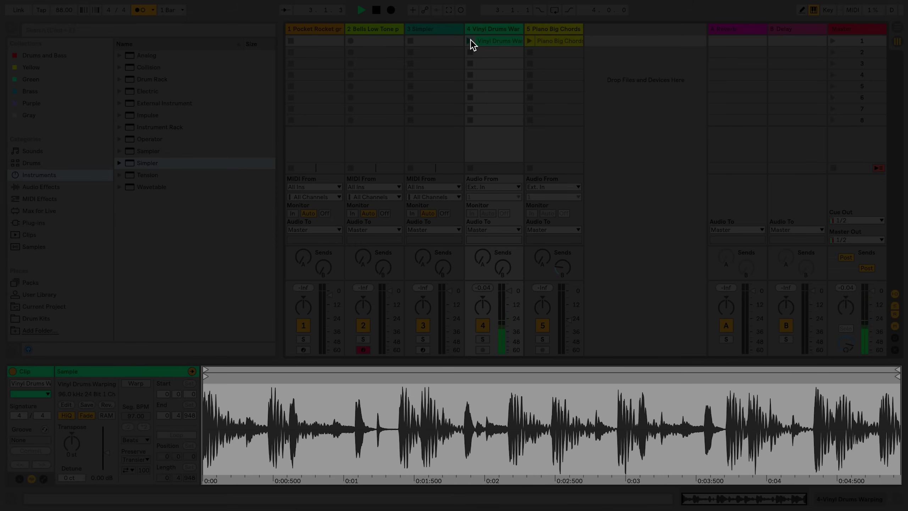
pyautogui.press('space')
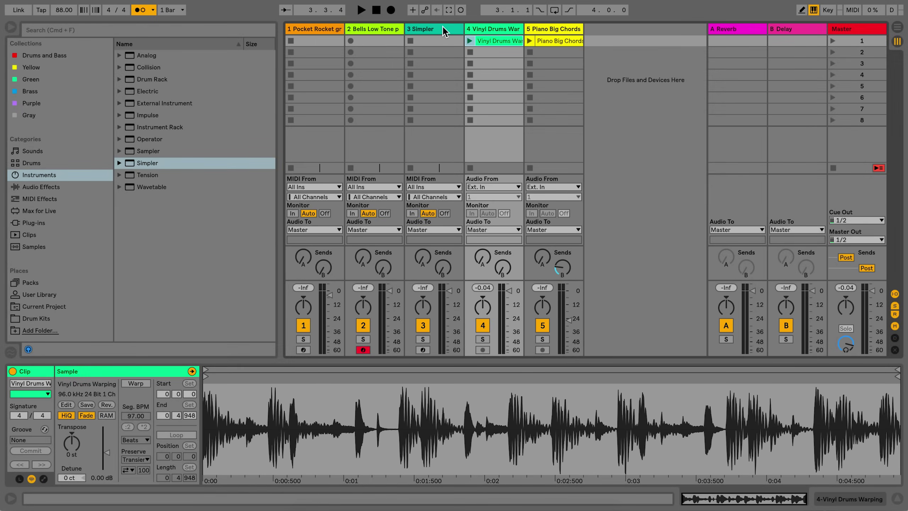
# Step: Load Vinyl Drums Warping into track 3's Simpler and pull the end marker in to one bar
pyautogui.click(443, 29)
pyautogui.click(442, 26)
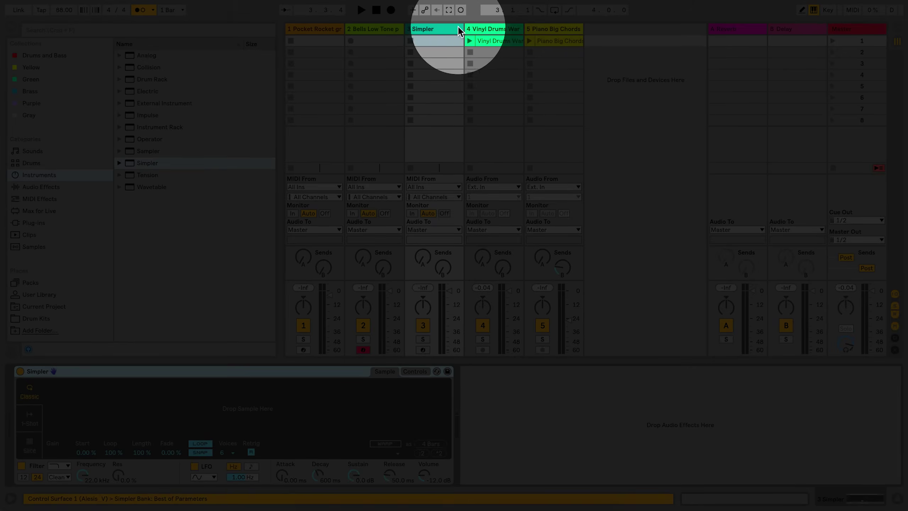
pyautogui.moveTo(502, 40); pyautogui.dragTo(284, 415)
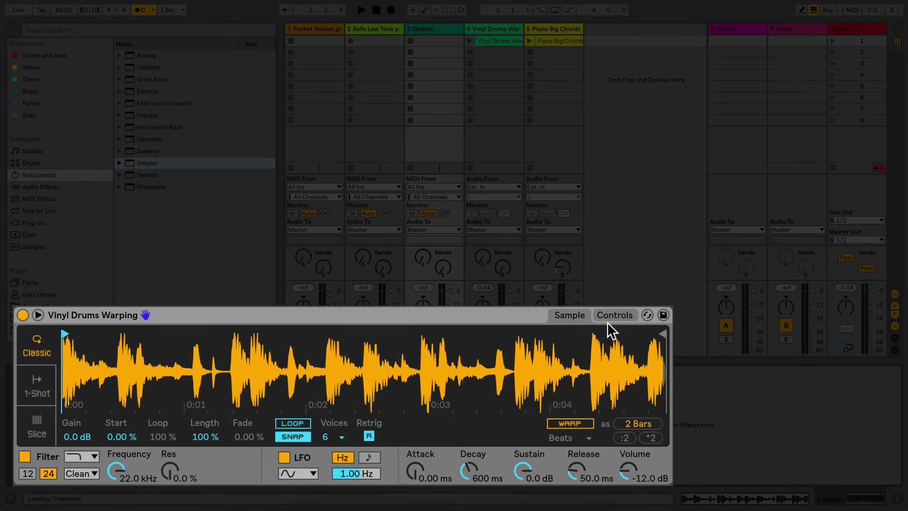
pyautogui.moveTo(659, 332)
pyautogui.mouseDown()
pyautogui.moveTo(357, 340)
pyautogui.moveTo(357, 331)
pyautogui.mouseUp()
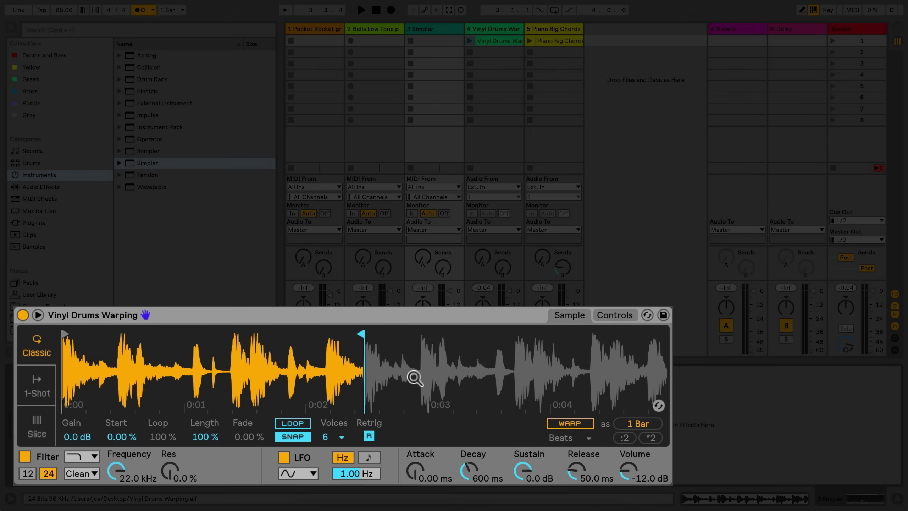
# Step: Turn on Warp and Loop for the vinyl drum sample, then play the repeating bar
pyautogui.click(624, 423)
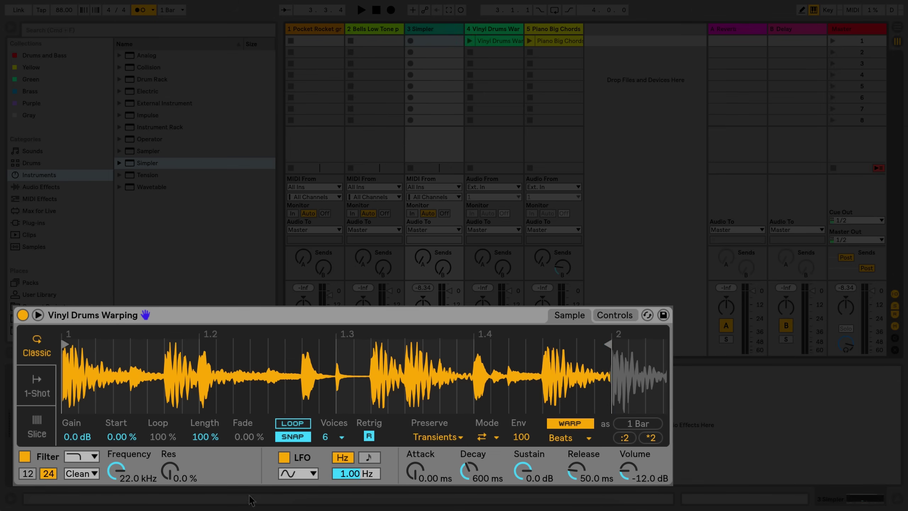
pyautogui.click(297, 419)
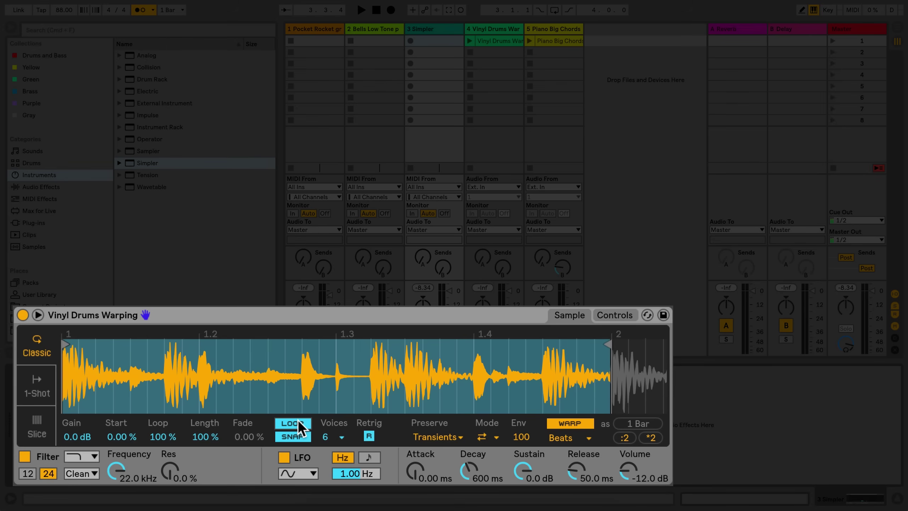
pyautogui.press('space')
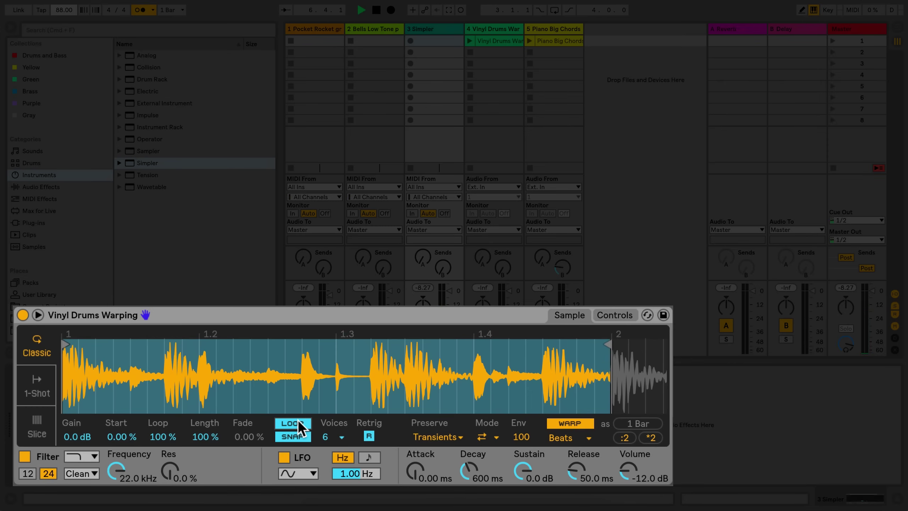
# Step: Stop playback and show the warp mode list from the Beats chooser
pyautogui.press('space')
pyautogui.click(587, 436)
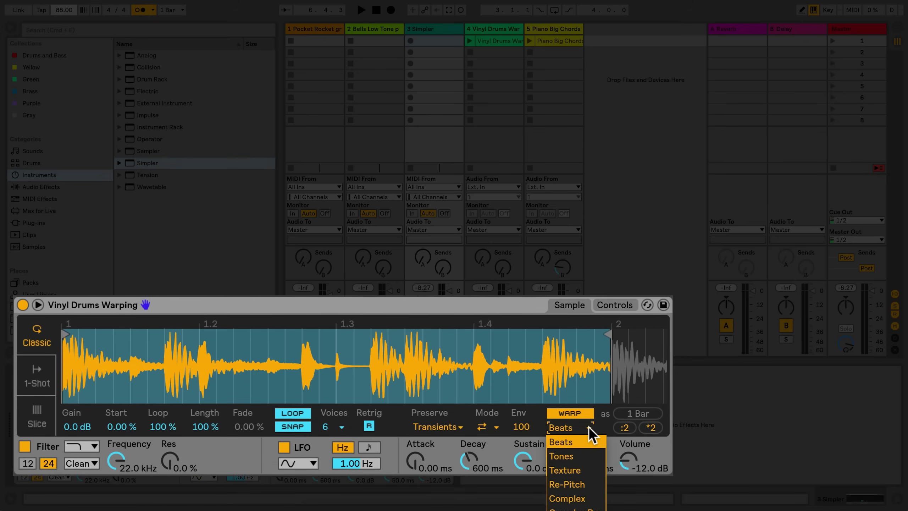